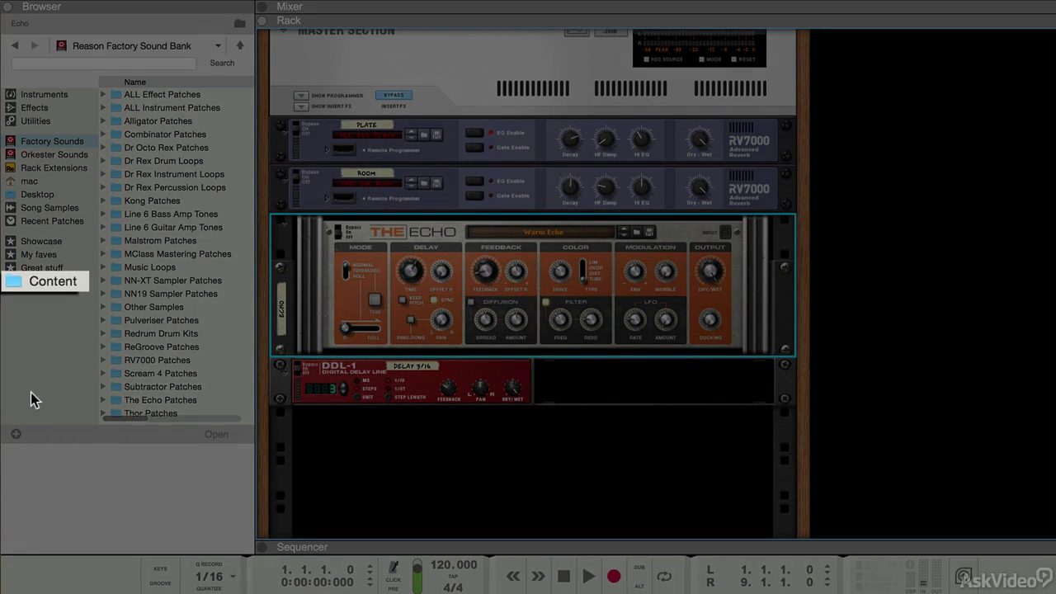
Browse the Content location and expand the Reason Drum Kits ReFill down to its -Drum Kits Patches folder
click(41, 280)
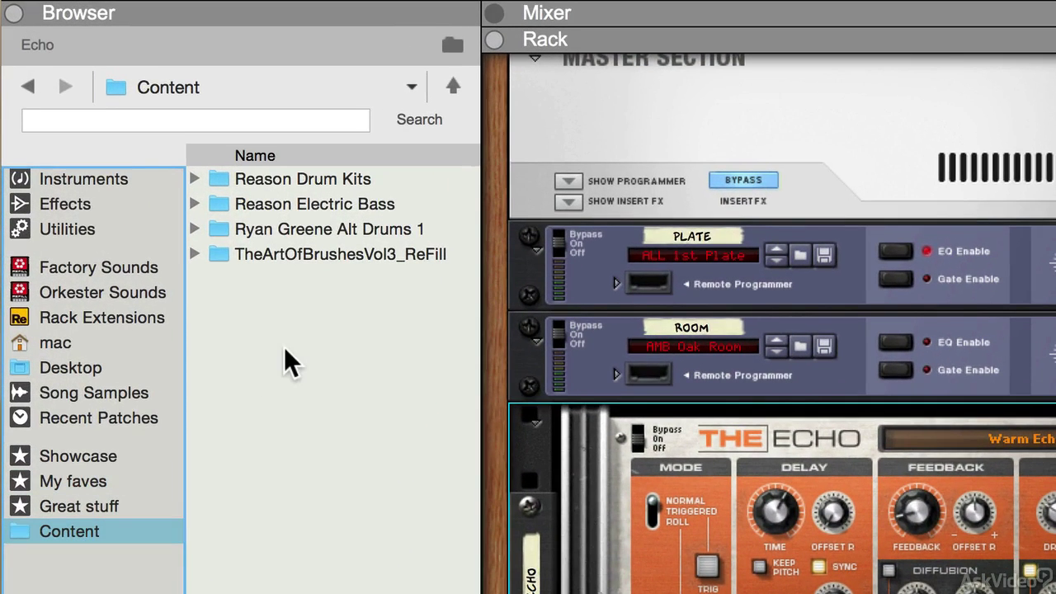
click(194, 179)
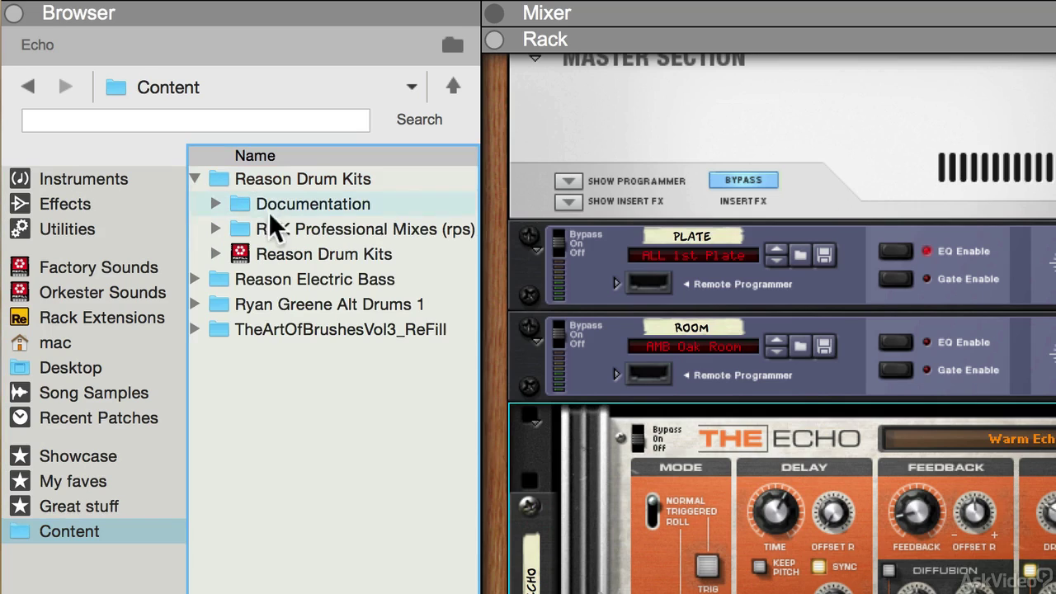
click(215, 254)
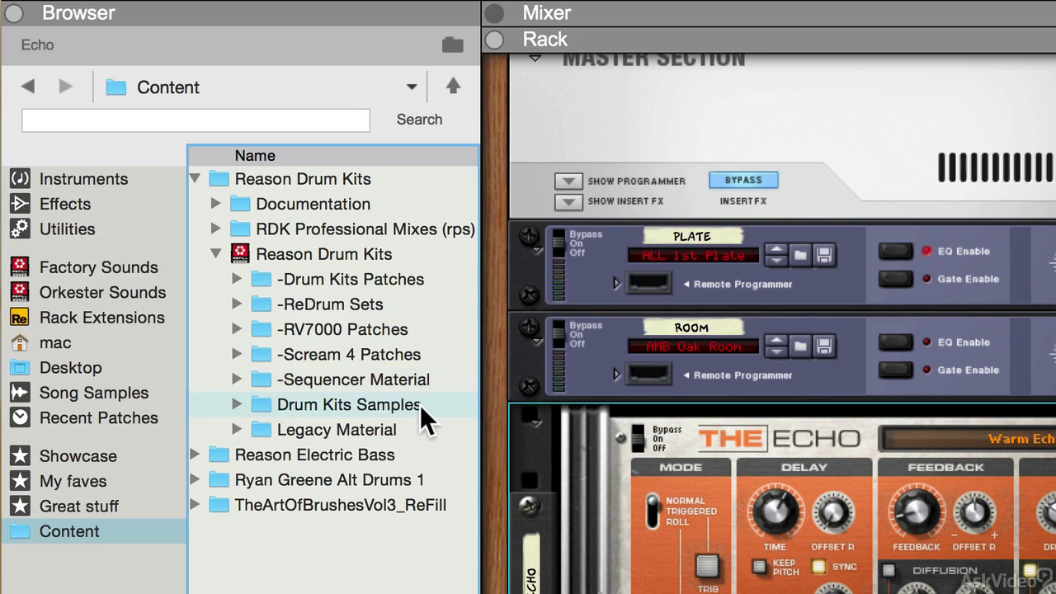
click(236, 430)
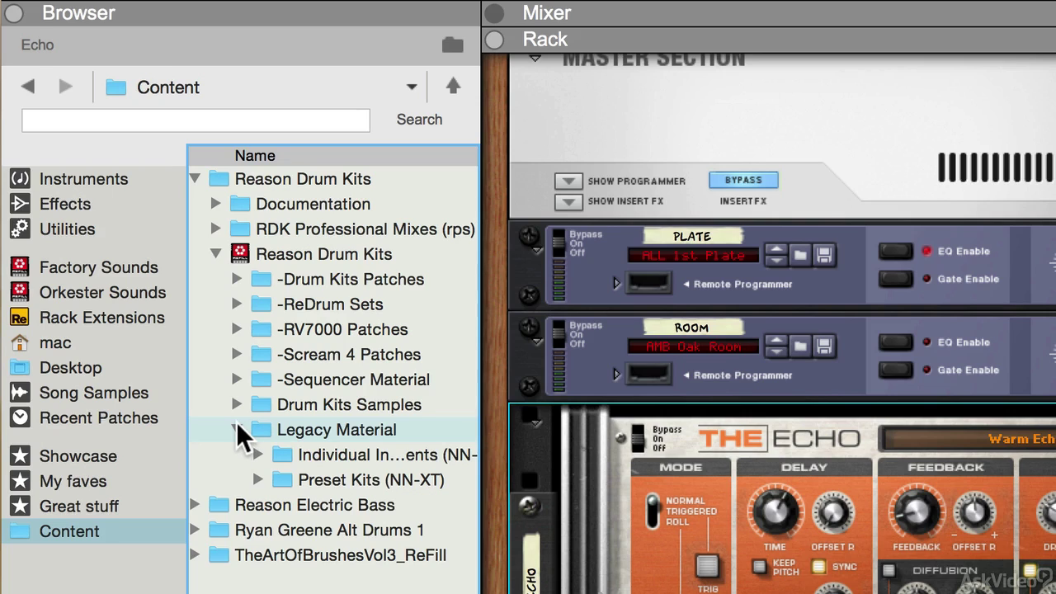
click(236, 423)
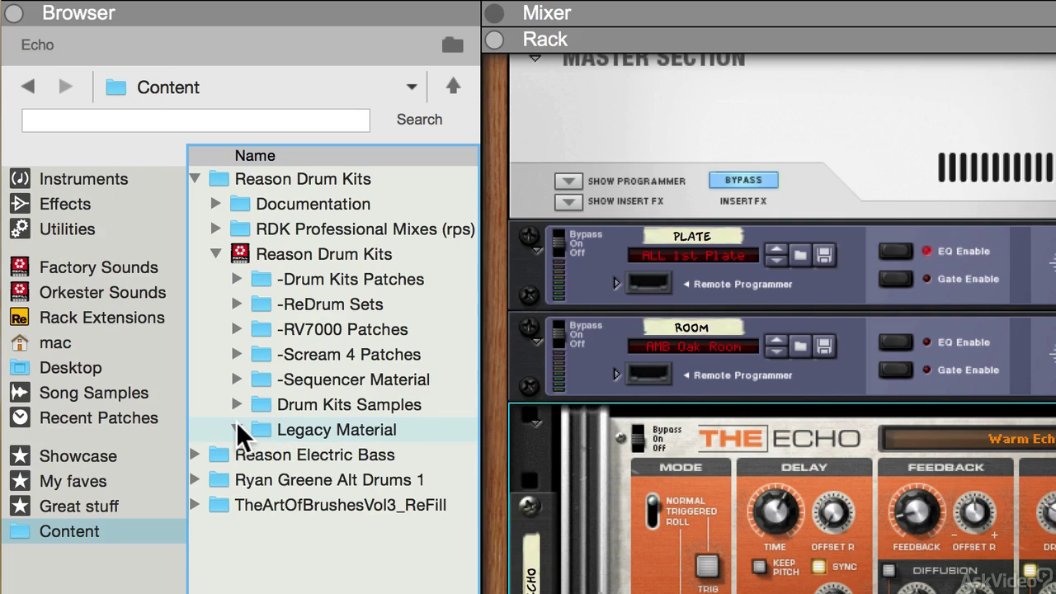
click(235, 279)
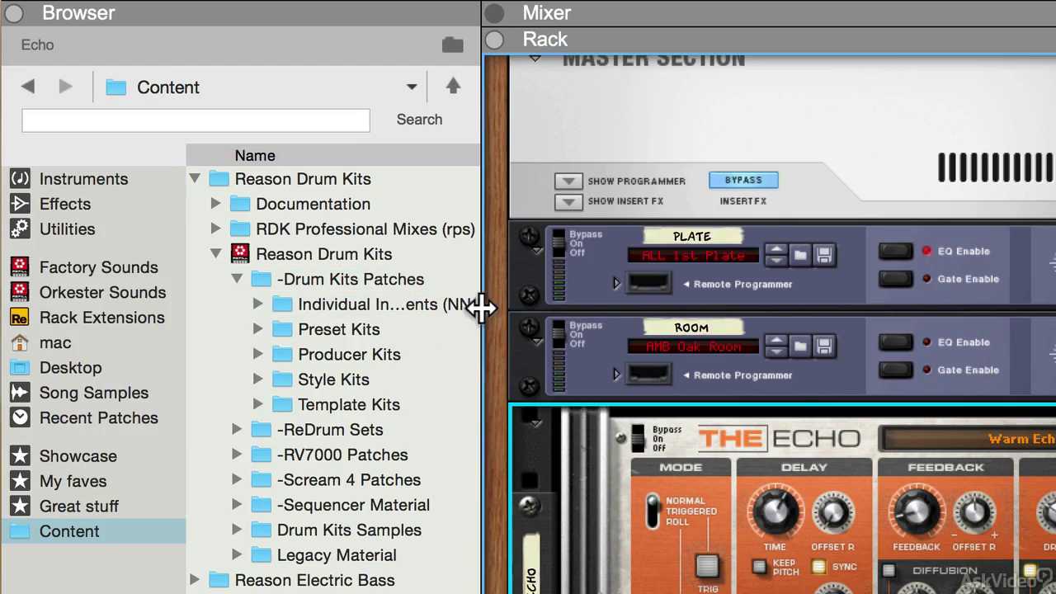
Widen the browser and its Name column, and expand Preset Kits > Multi Out > All Mics (ALL) > Vintage Soul - Funk
drag(482, 308, 601, 315)
drag(512, 156, 548, 164)
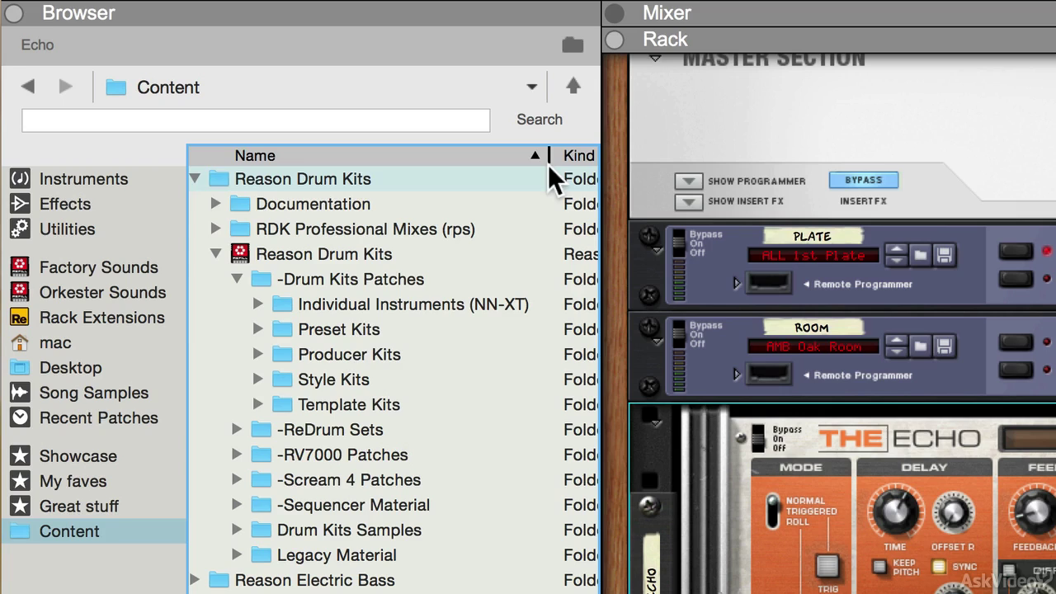
click(257, 328)
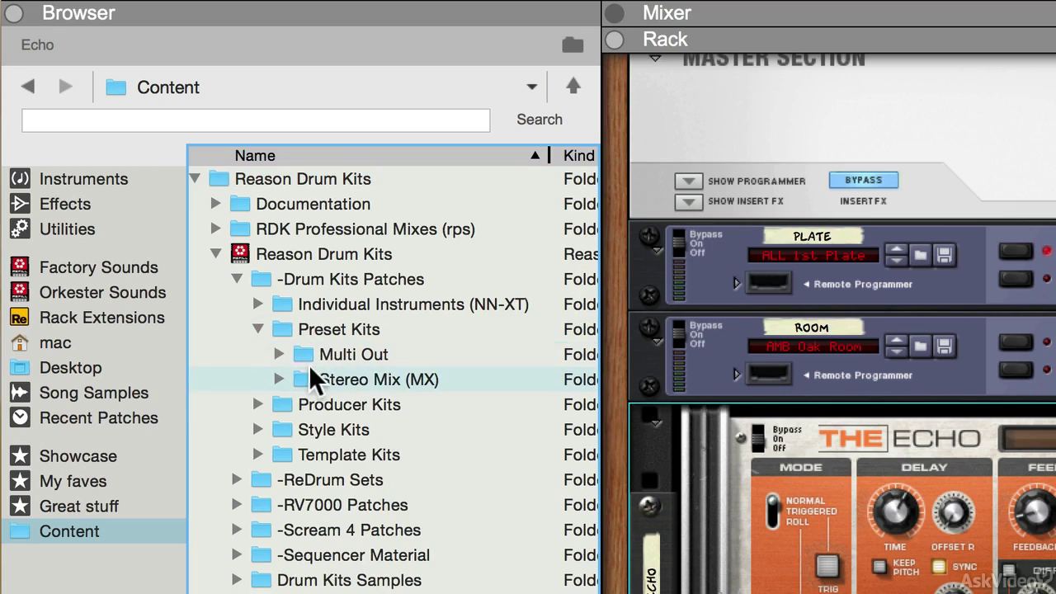
click(279, 354)
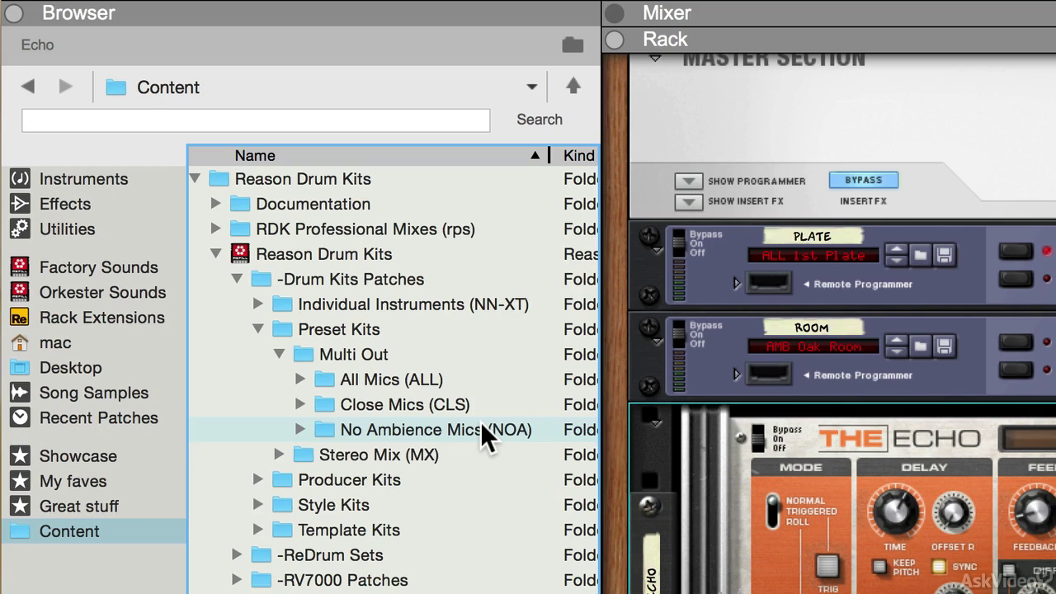
click(298, 379)
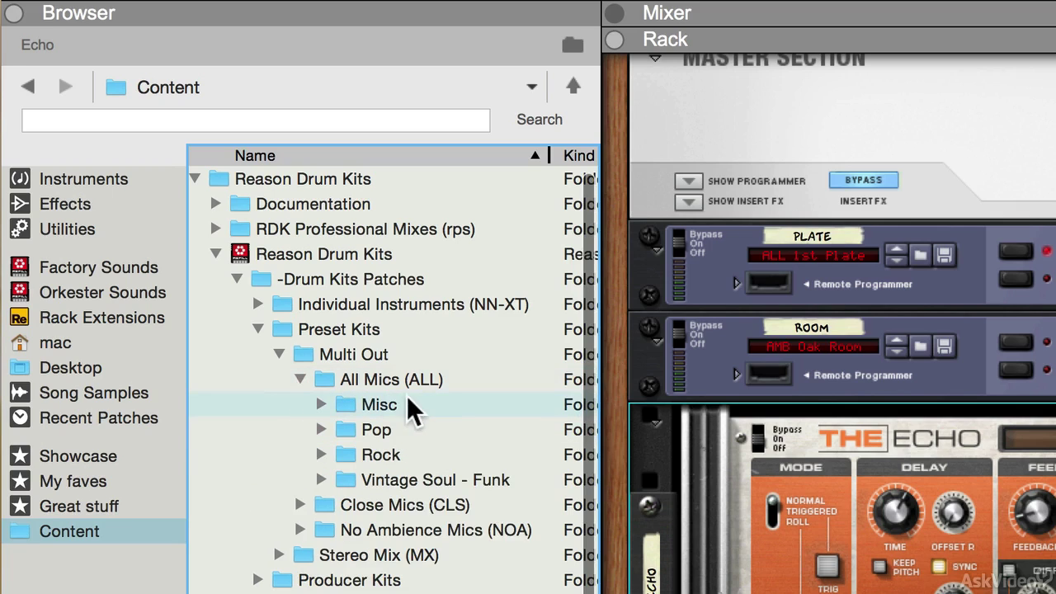
click(320, 480)
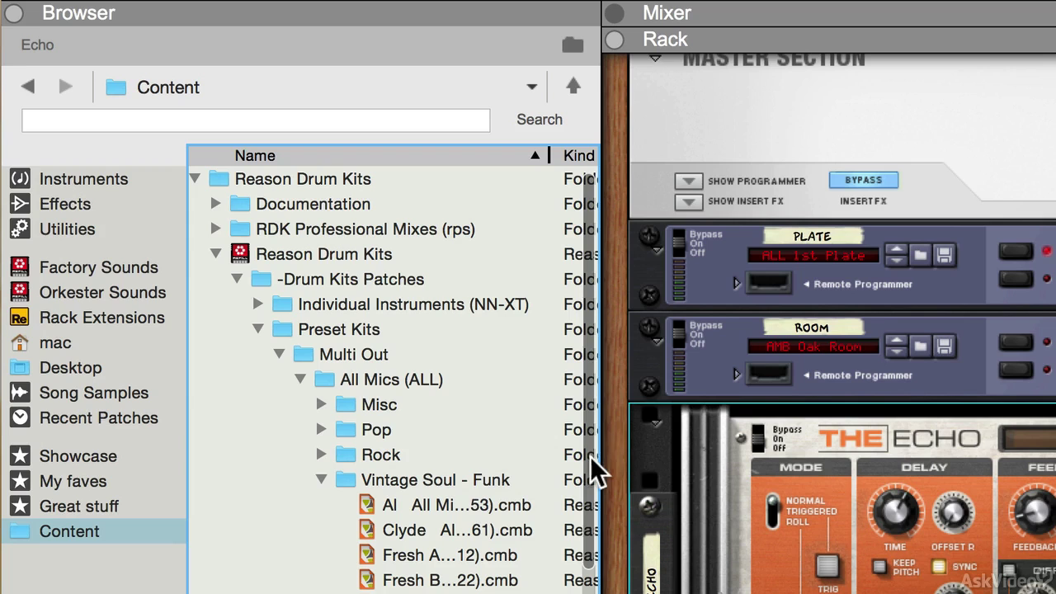
Widen the browser and its Name column further, and load the Idris A All Mics (7C7 55) Combinator patch into the rack
drag(590, 456, 772, 463)
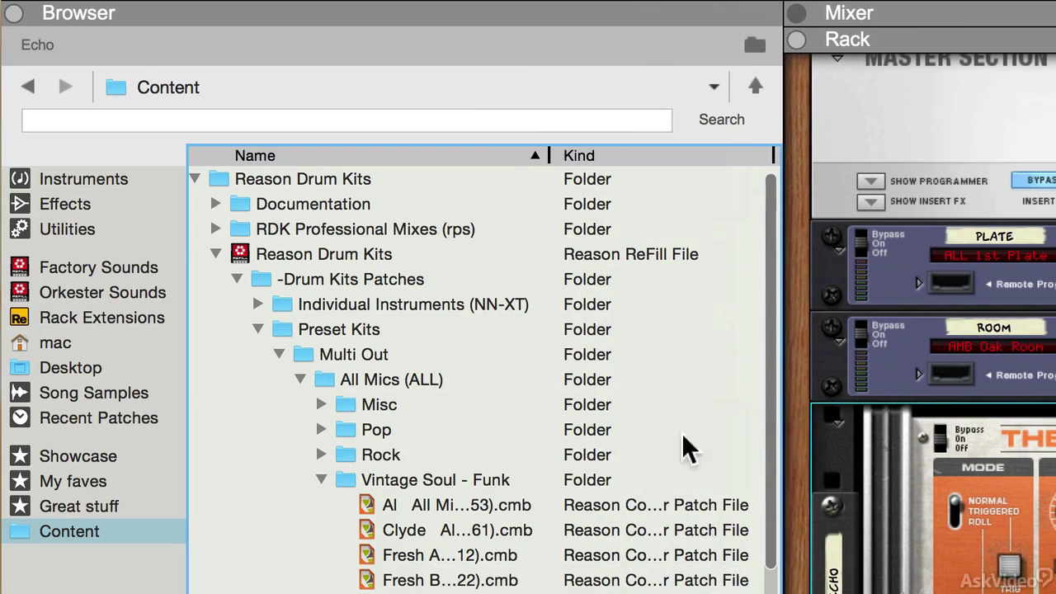
drag(549, 157, 632, 187)
scroll(541, 379, down, 5)
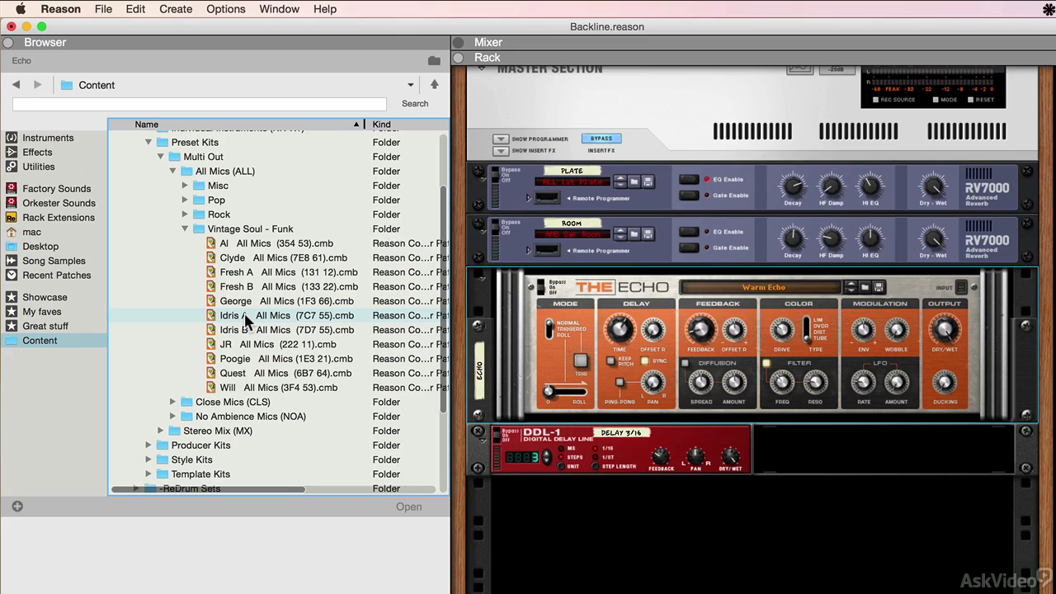
double_click(246, 318)
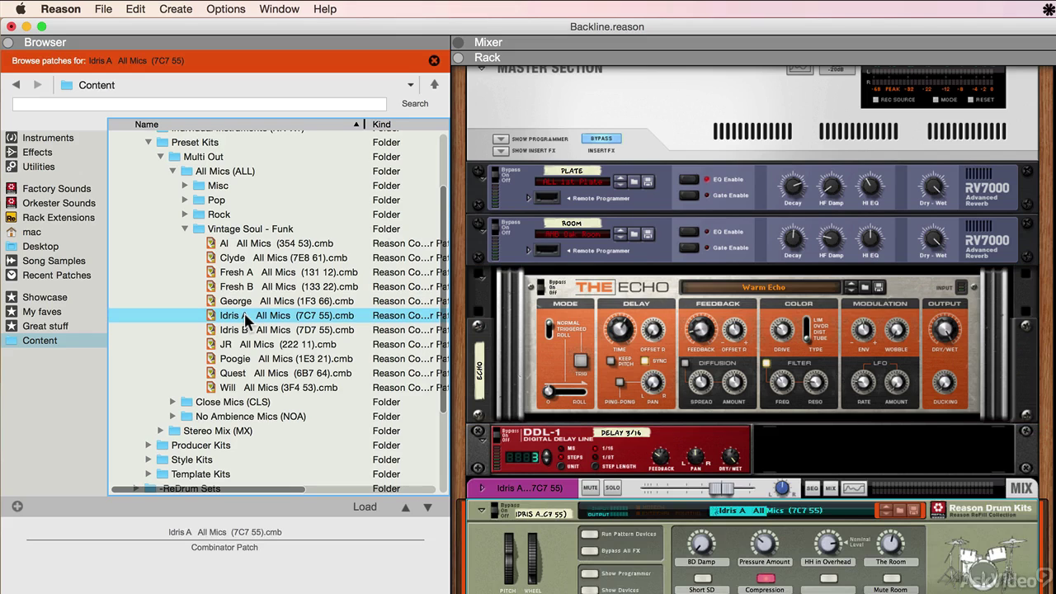
Show the devices inside the Idris A Combinator and examine its mixer, NN-XT samplers, PEQ-2 equalizers and Spider Audio mergers
scroll(653, 312, down, 3)
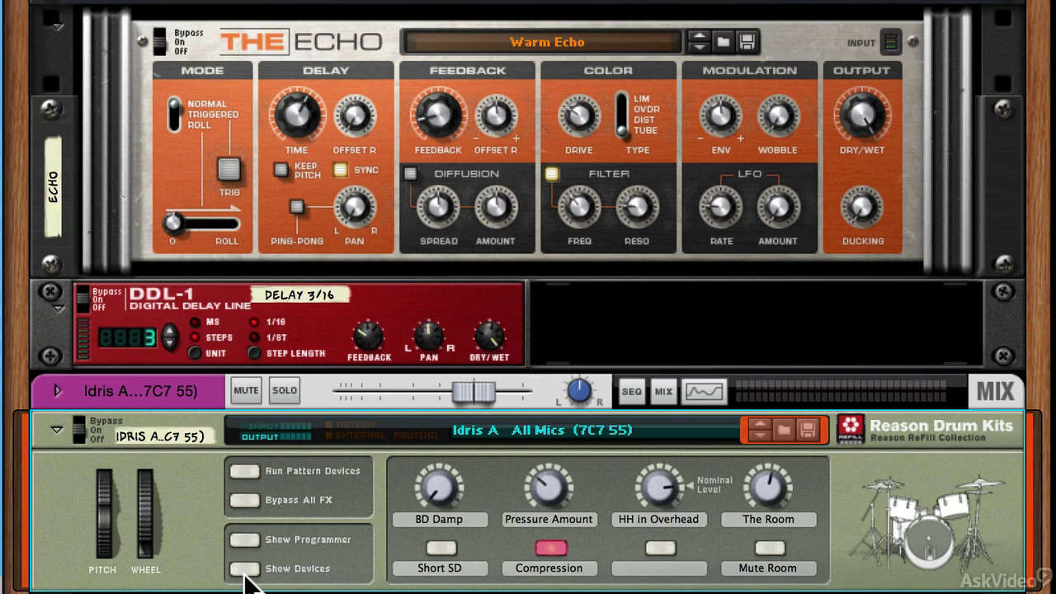
click(245, 577)
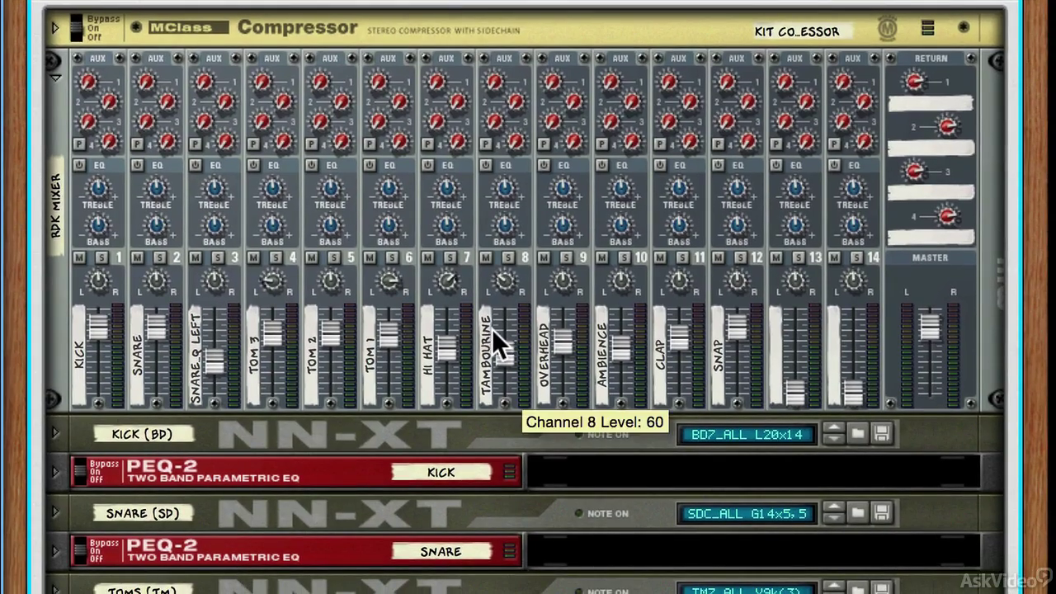
scroll(492, 331, down, 10)
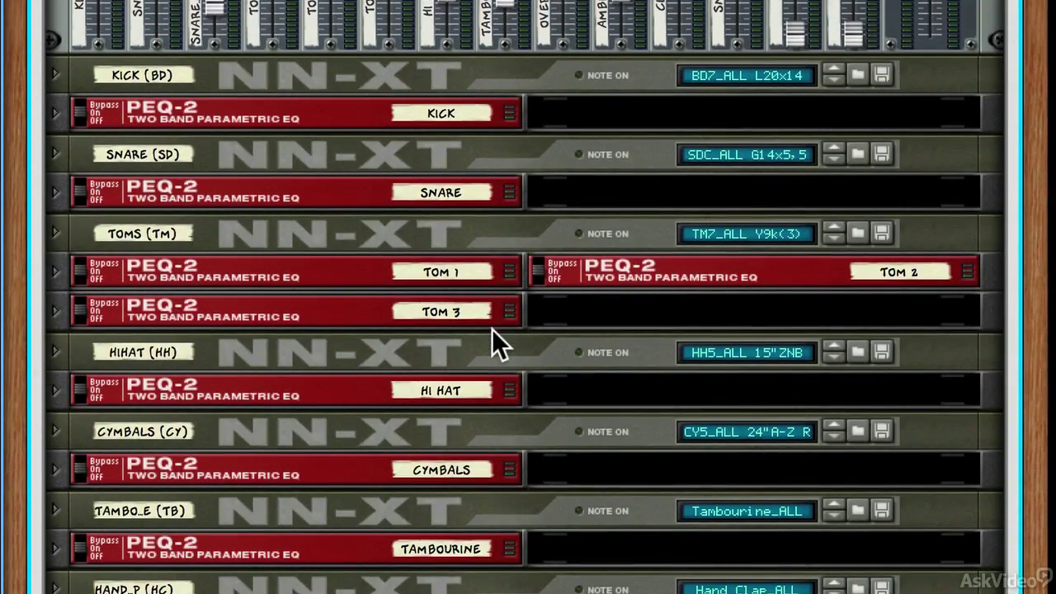
scroll(493, 332, down, 9)
scroll(492, 332, up, 12)
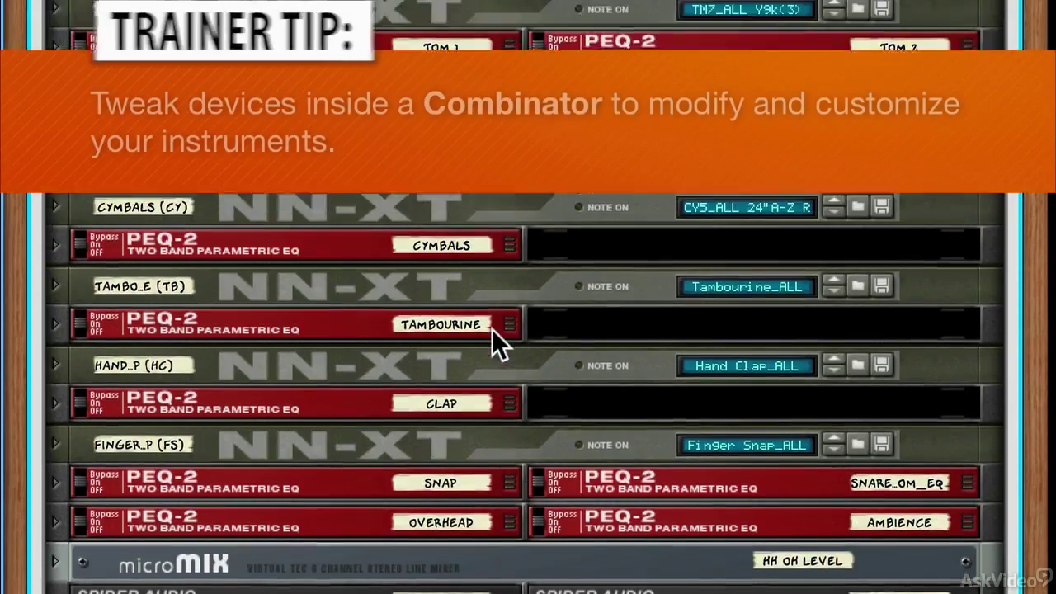
scroll(492, 329, up, 8)
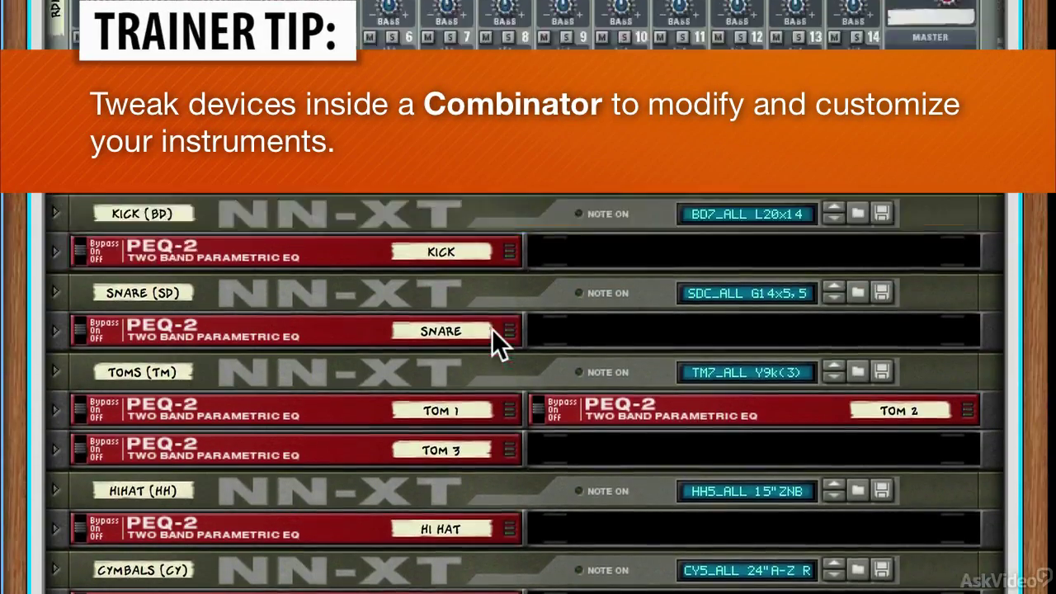
scroll(492, 328, up, 1)
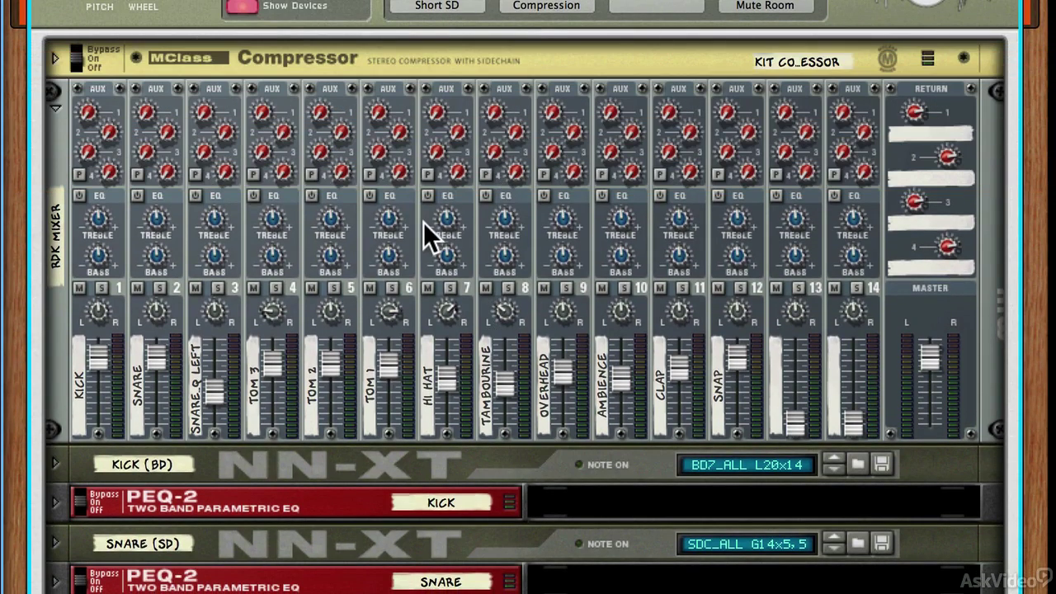
scroll(424, 222, down, 5)
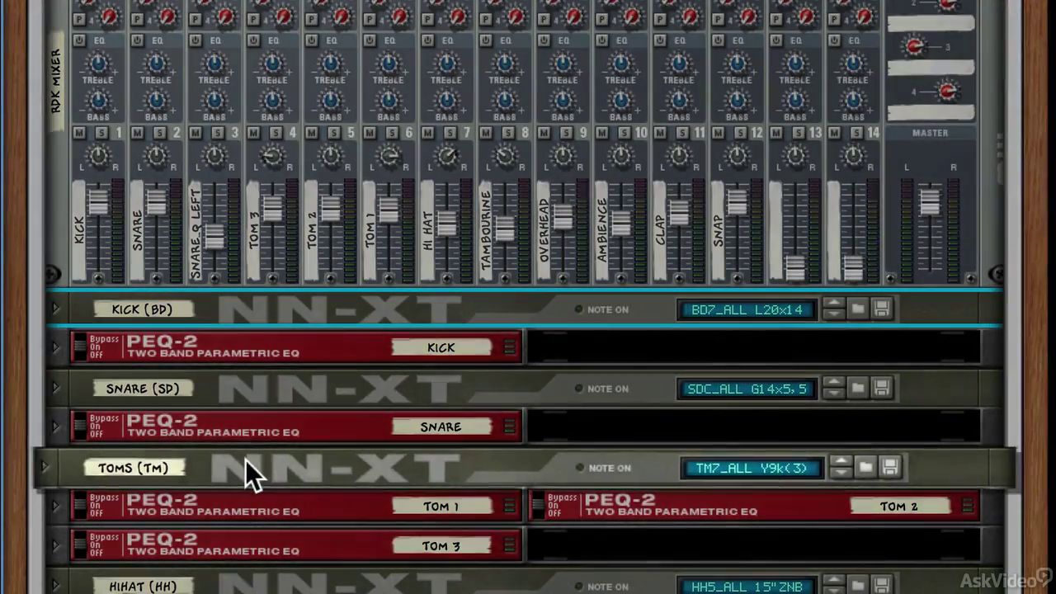
scroll(528, 330, down, 10)
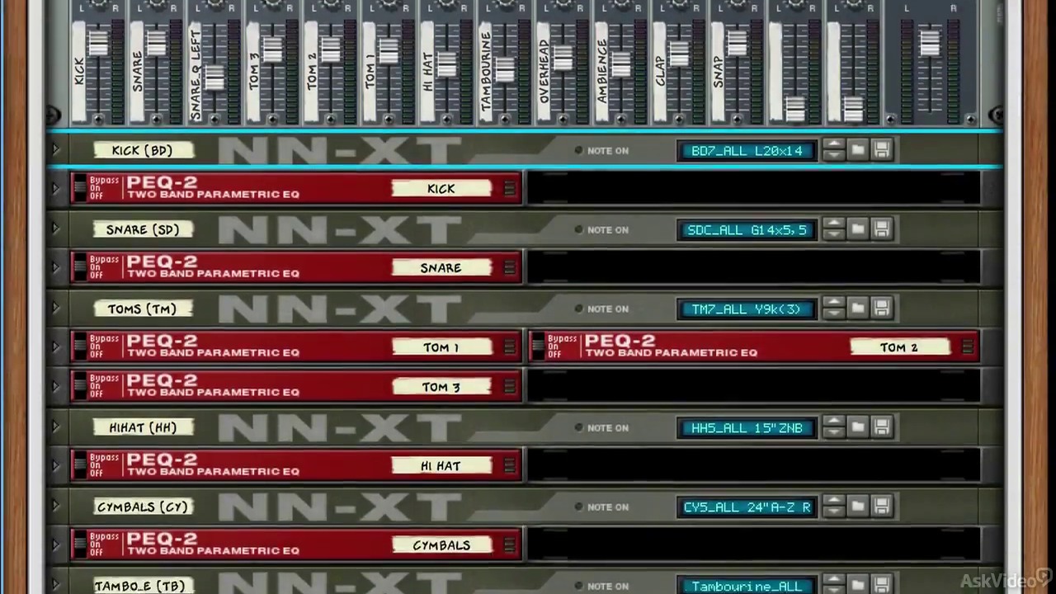
scroll(528, 330, up, 6)
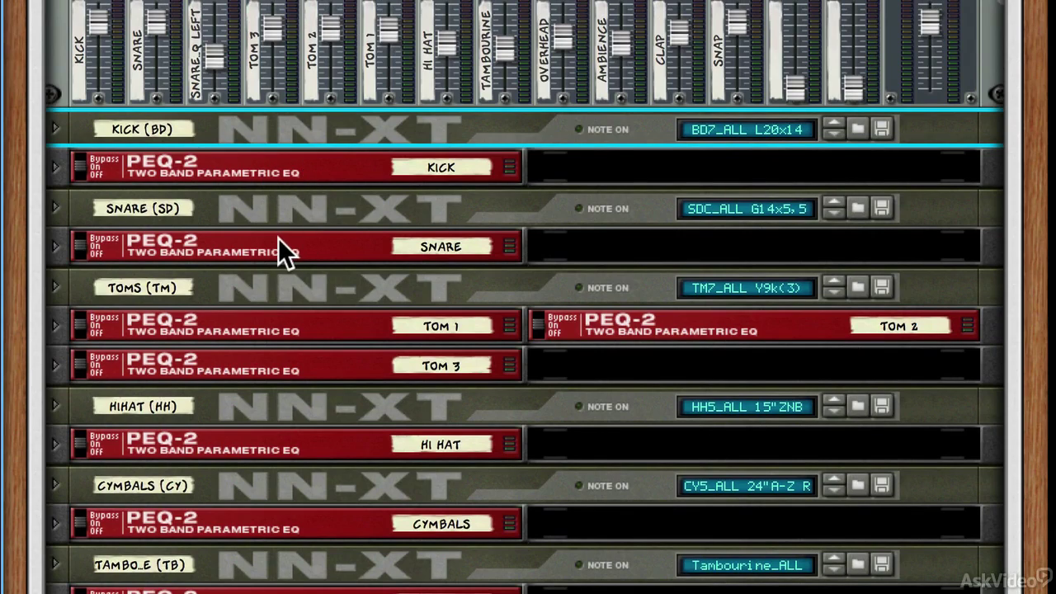
scroll(279, 241, down, 5)
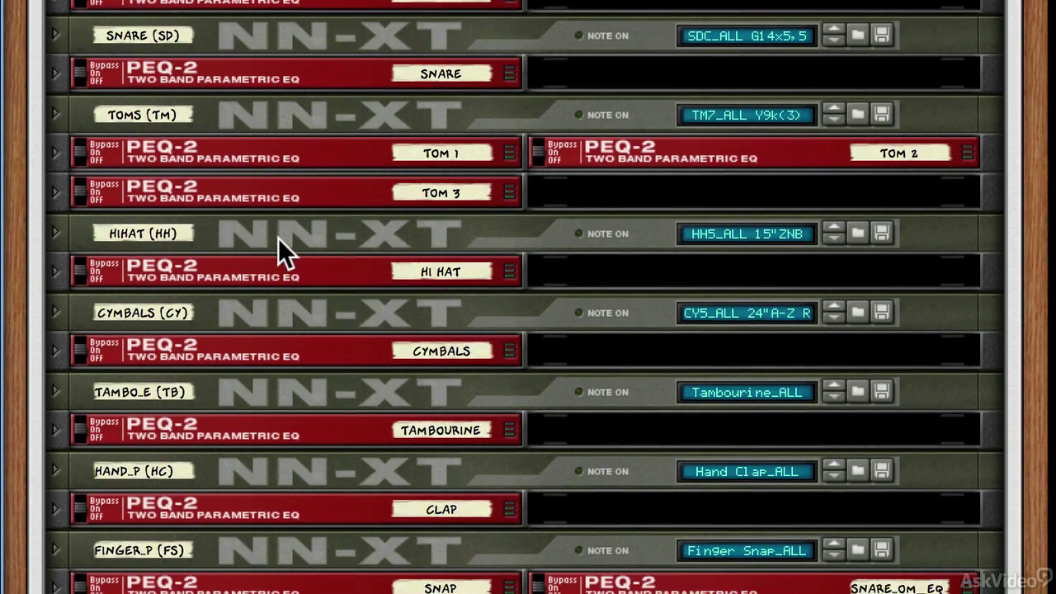
scroll(278, 239, down, 6)
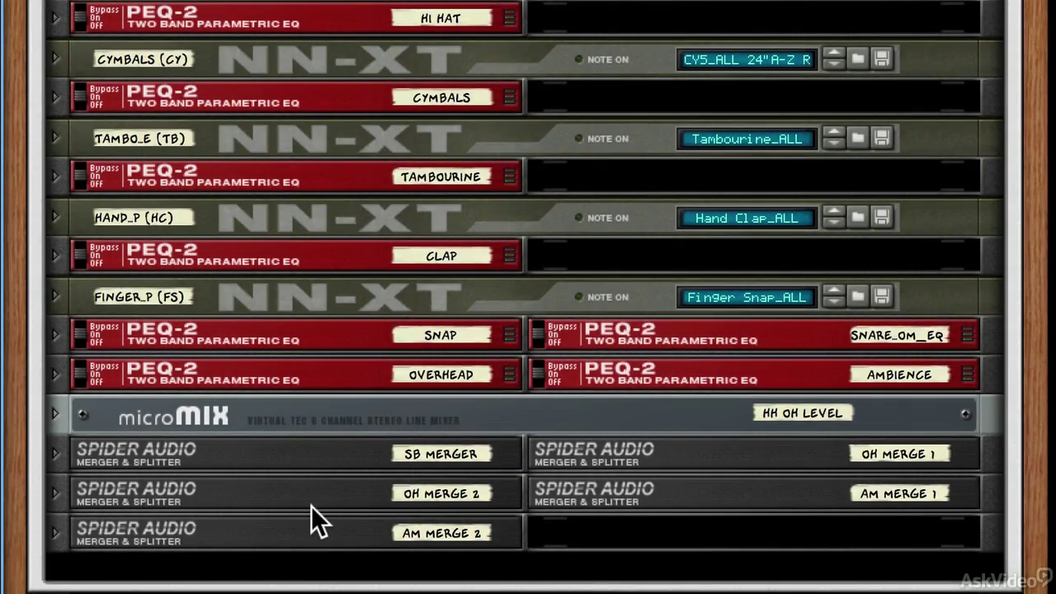
scroll(311, 506, up, 14)
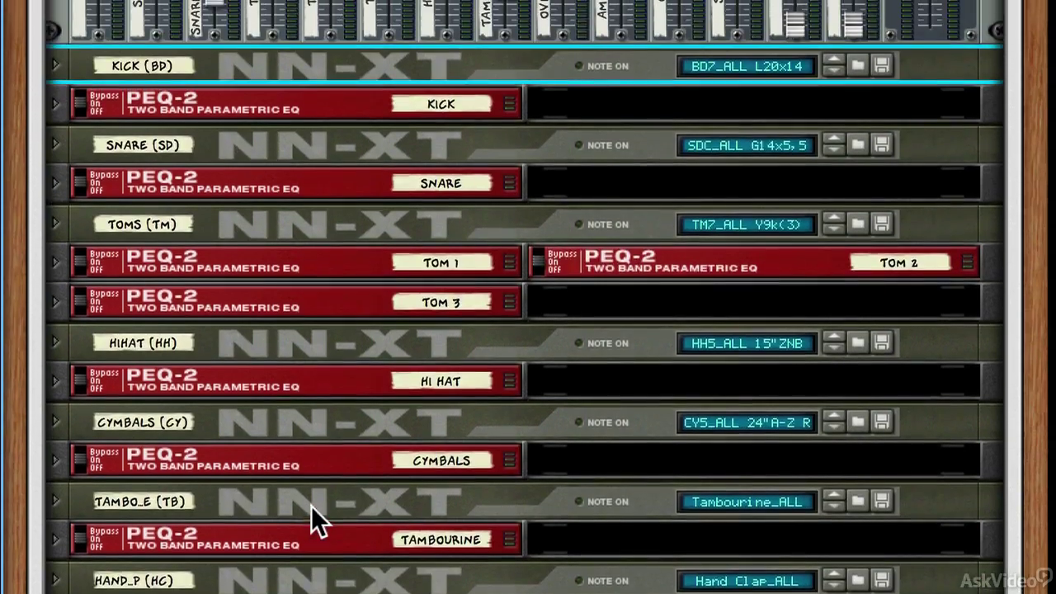
scroll(311, 506, up, 6)
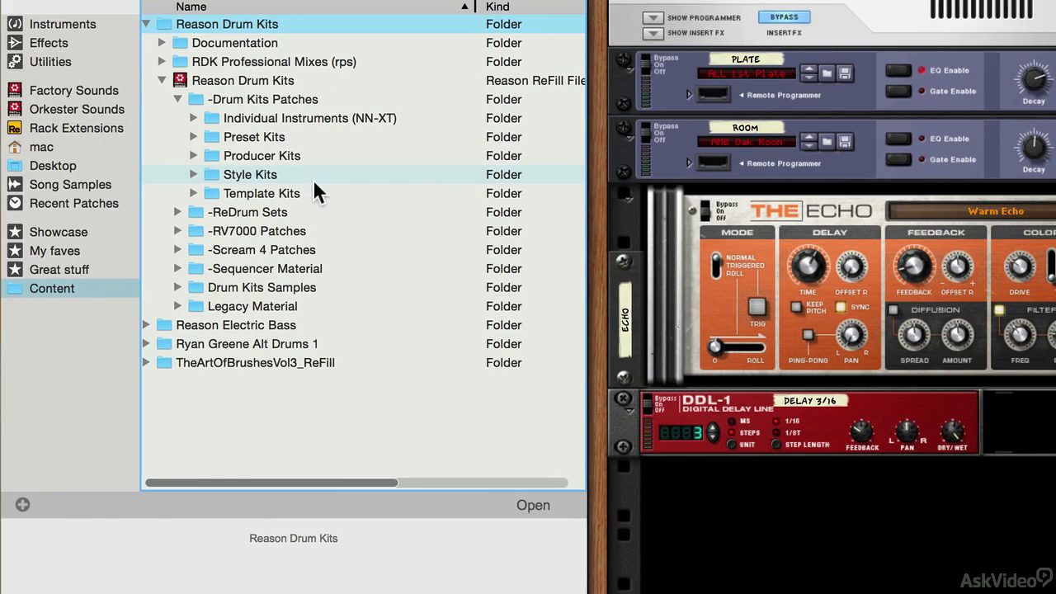
Expand the Producer Kits folder and add the Eric Gadd Dry Kit (CLS) patch to the rack below the DDL-1 delay
click(191, 153)
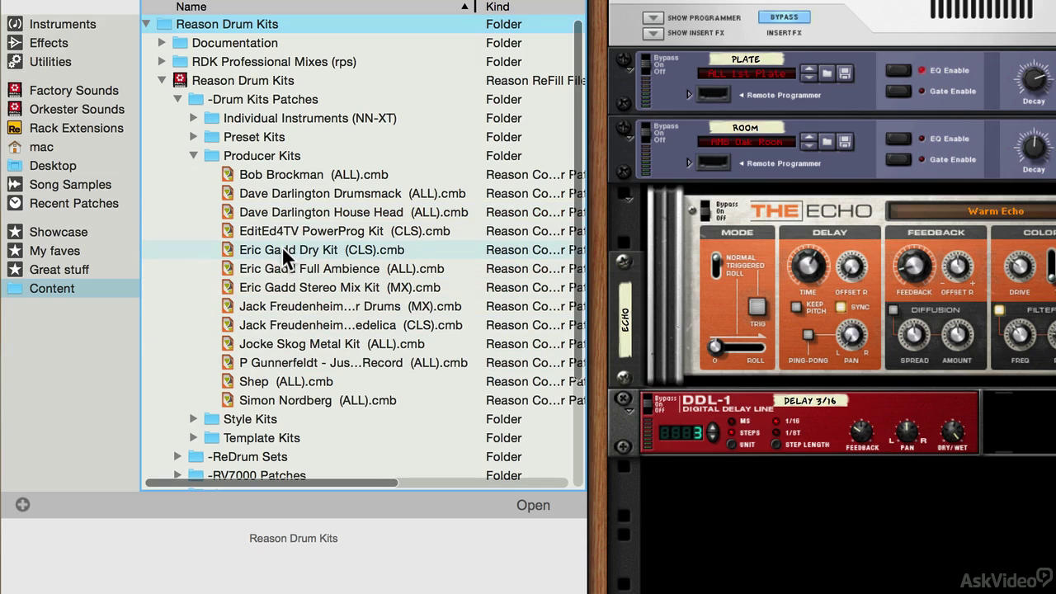
drag(281, 246, 941, 499)
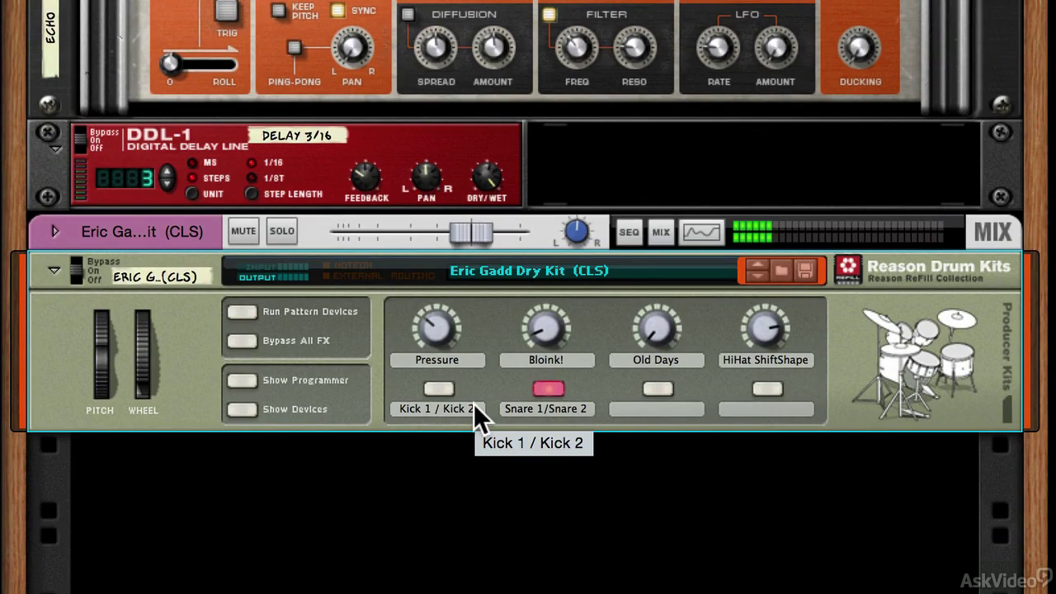
Show the devices inside the Eric Gadd Dry Kit Combinator and examine its mixer, effects and samplers
click(239, 408)
scroll(454, 225, down, 10)
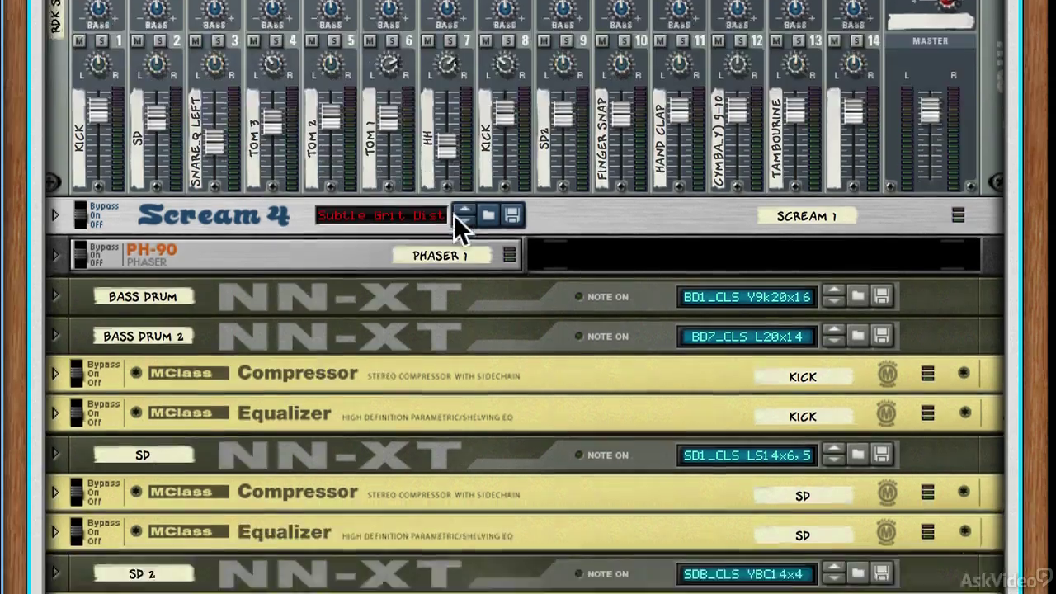
scroll(454, 218, down, 2)
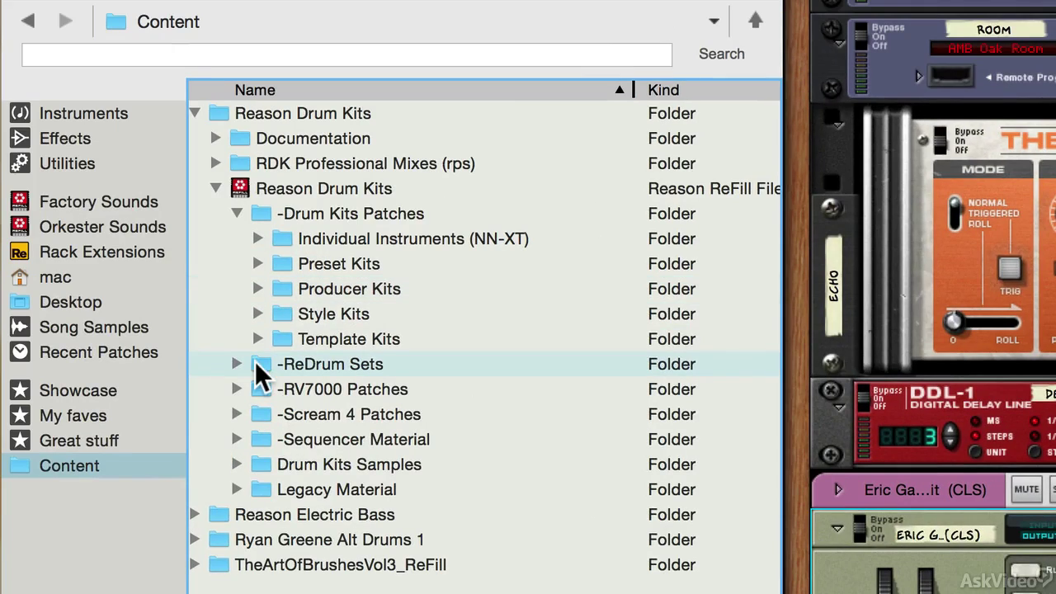
Expand the -RV7000 Patches folder and add the Drum Plate.rv7 reverb patch to the rack below the Eric Gadd Dry Kit Combinator
click(224, 386)
click(238, 388)
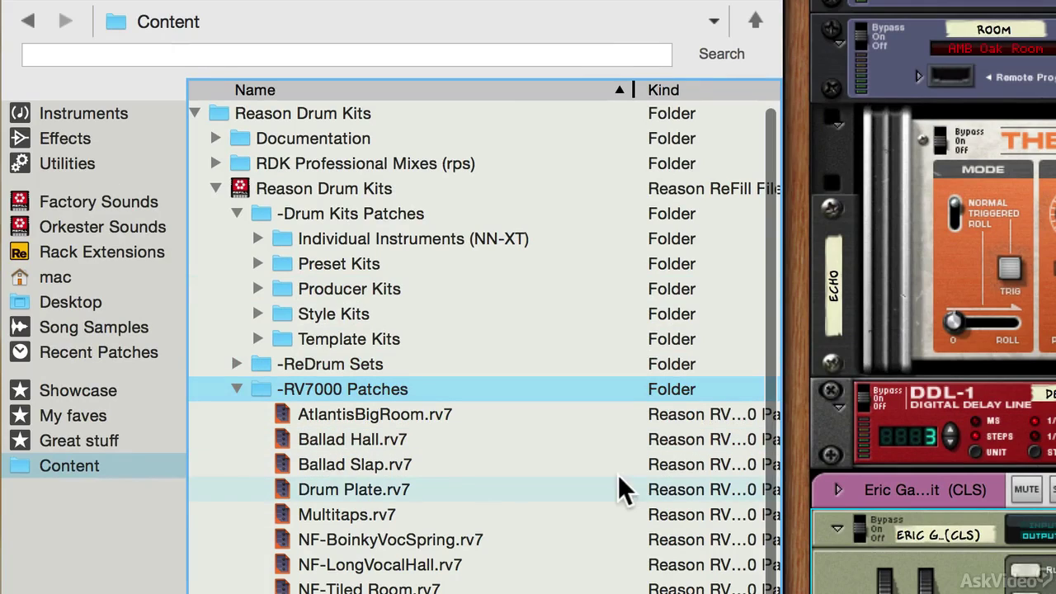
click(330, 483)
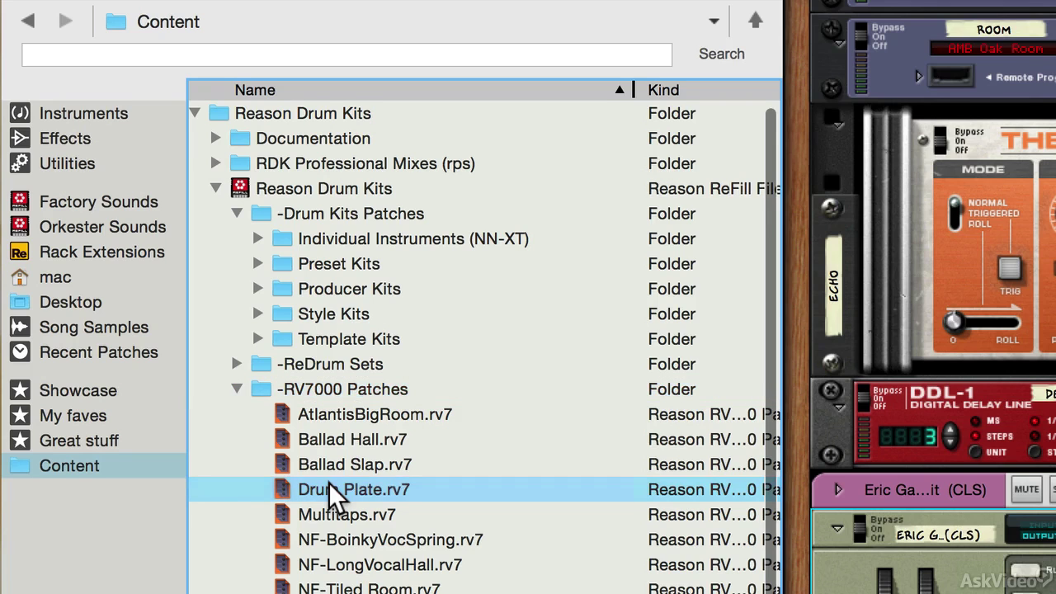
drag(330, 483, 355, 485)
drag(363, 322, 939, 492)
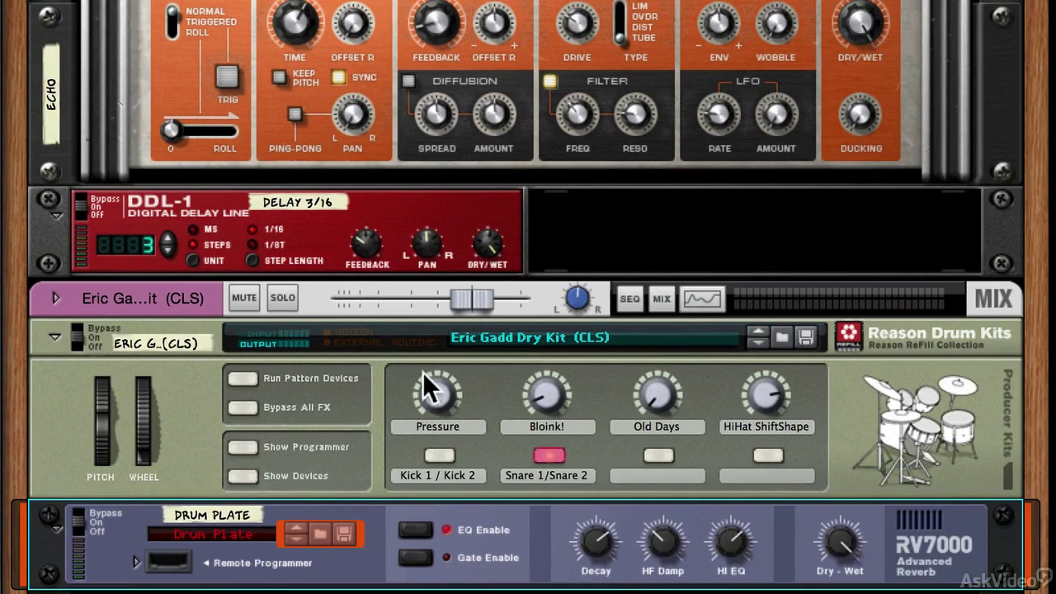
Set the Drum Plate reverb's Dry/Wet to 36 during playback
key(space)
drag(832, 532, 820, 590)
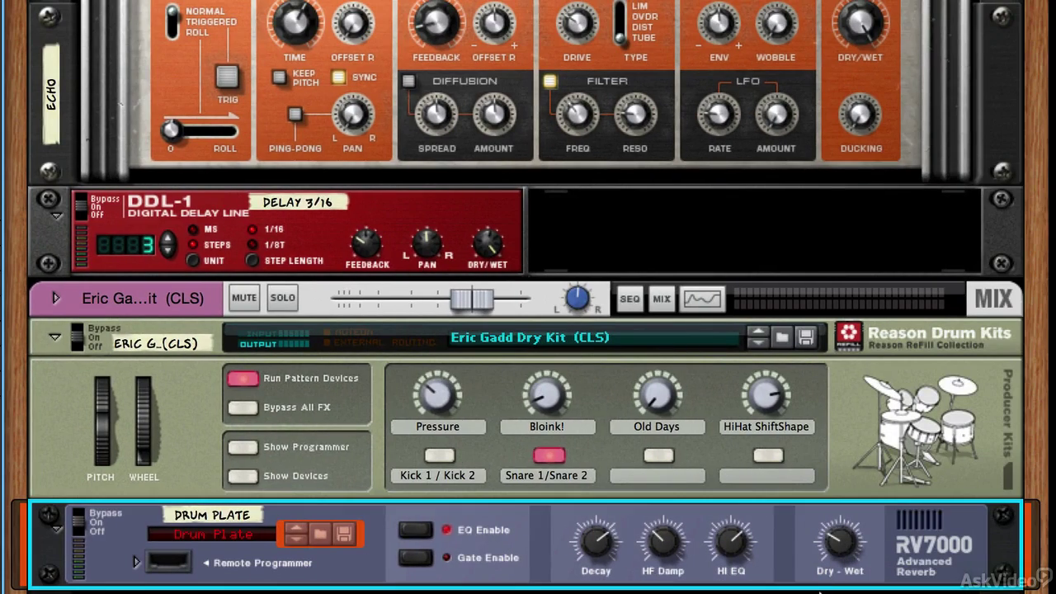
key(space)
mouse_move(845, 533)
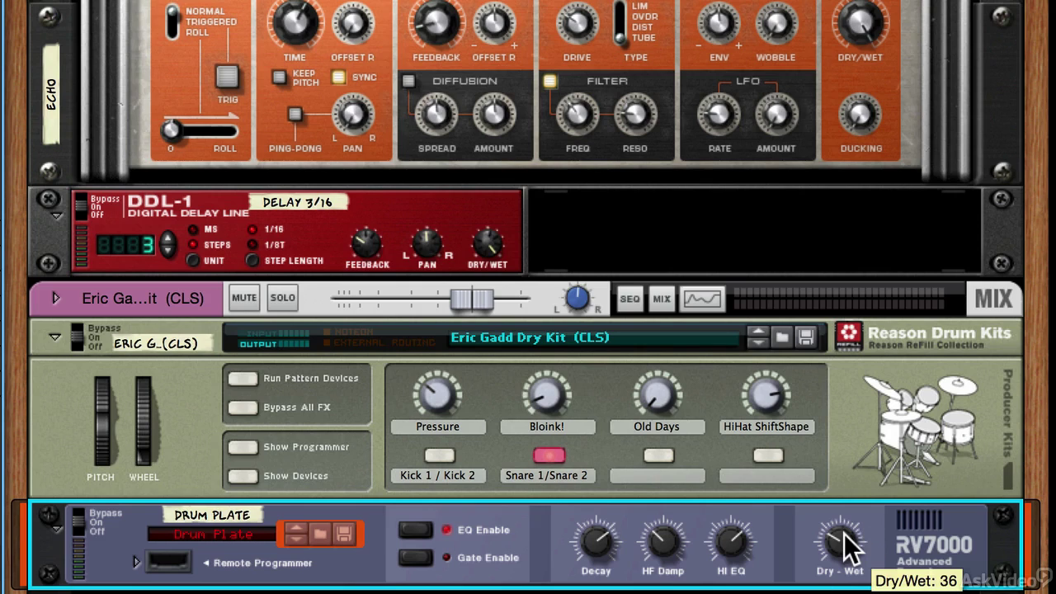